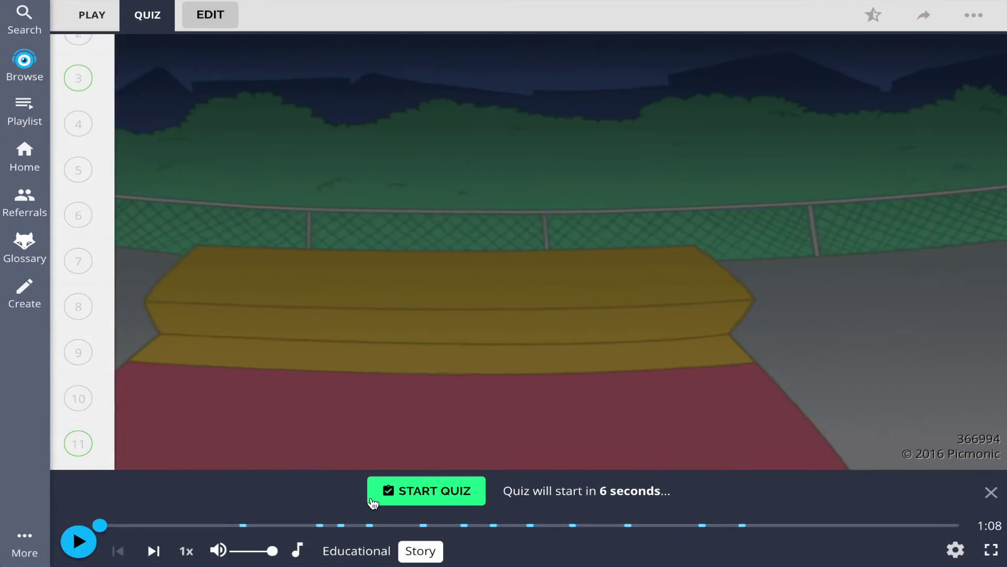
Step: Start the quiz and answer White Blood Cells, then Albumin, then Endolymph on question 4
click(373, 502)
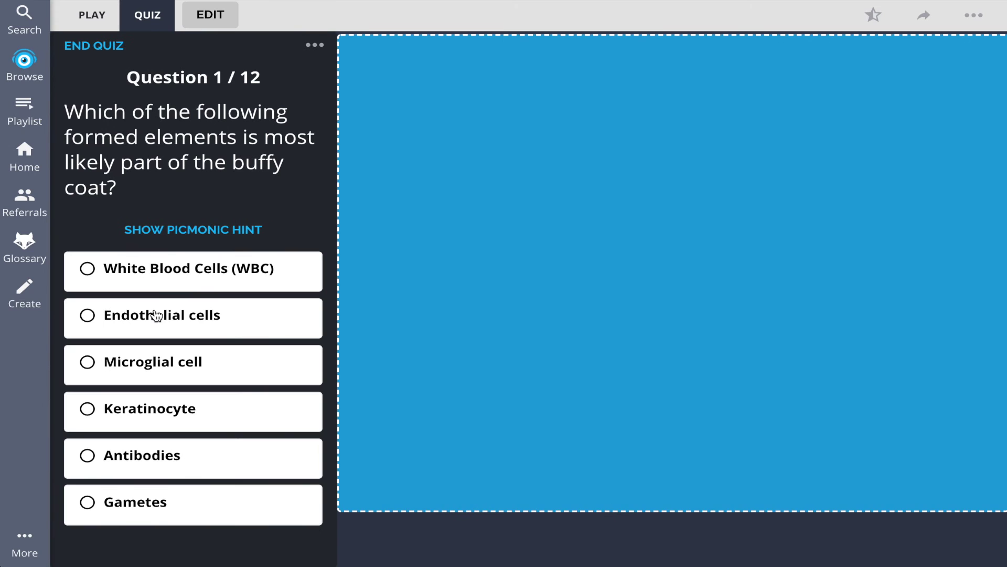
click(157, 270)
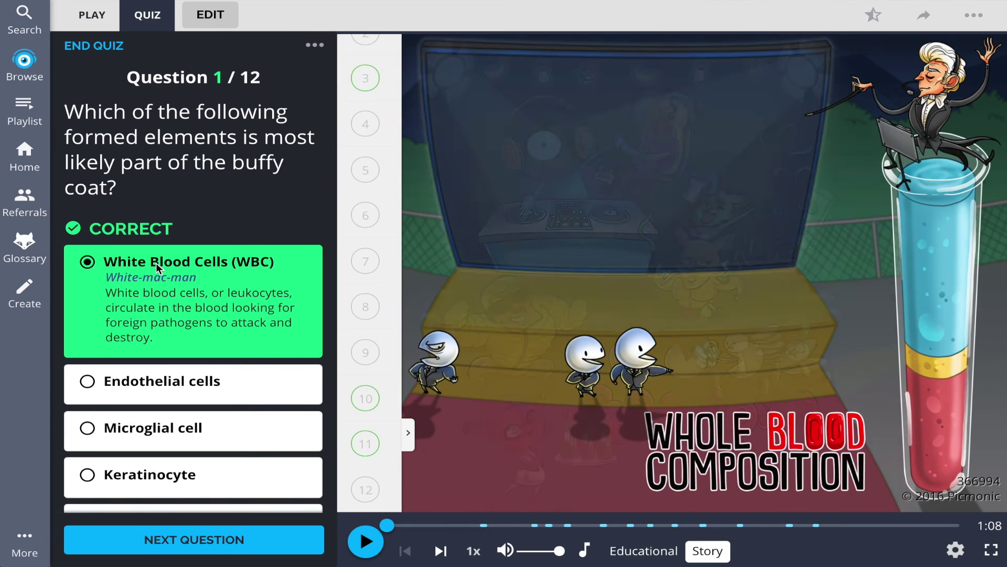
click(168, 533)
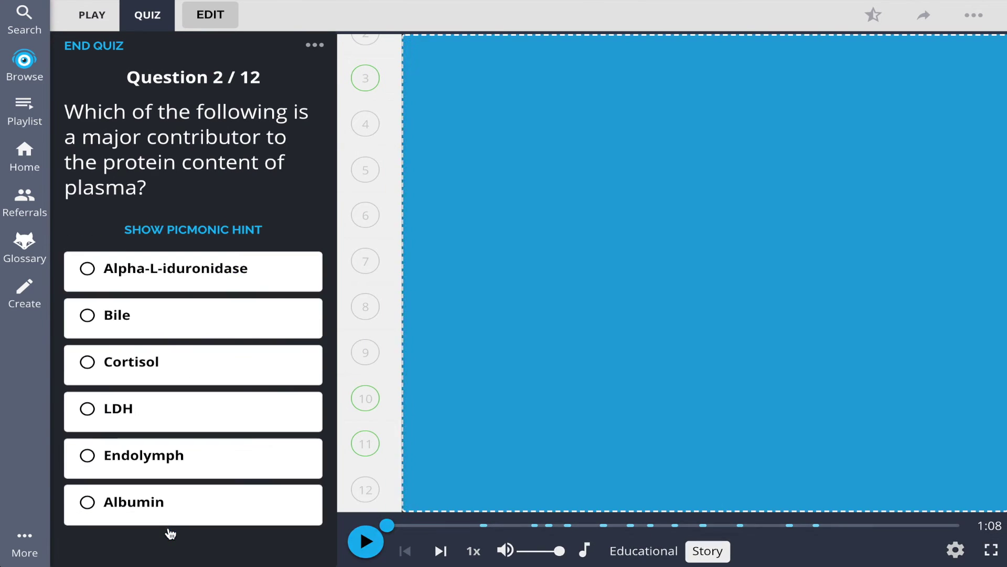
click(169, 510)
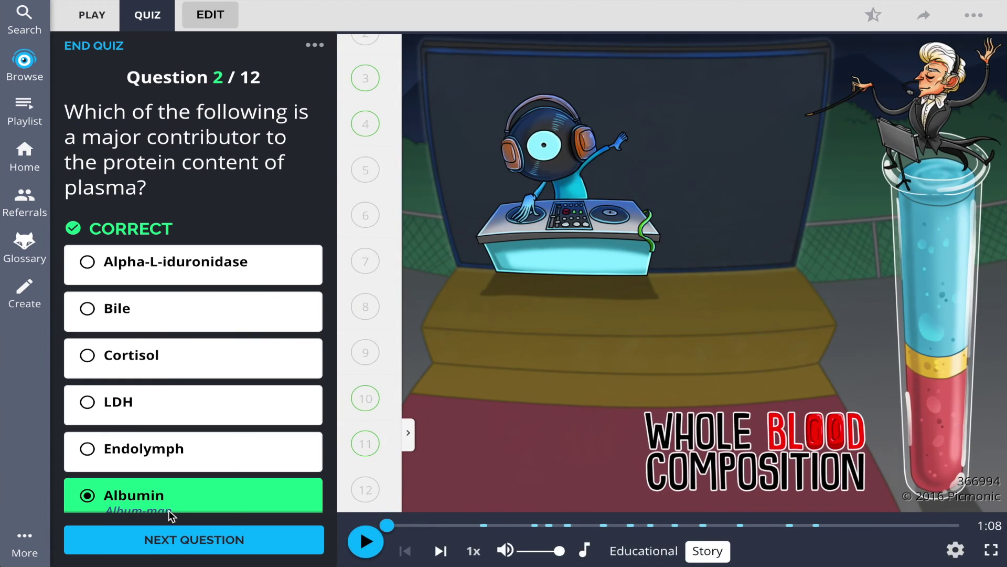
click(165, 533)
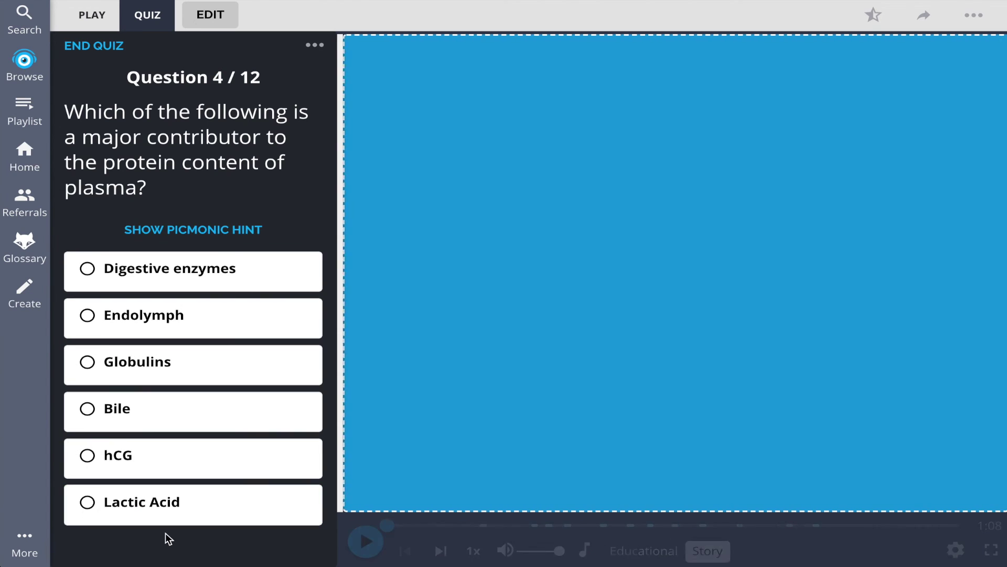
click(145, 325)
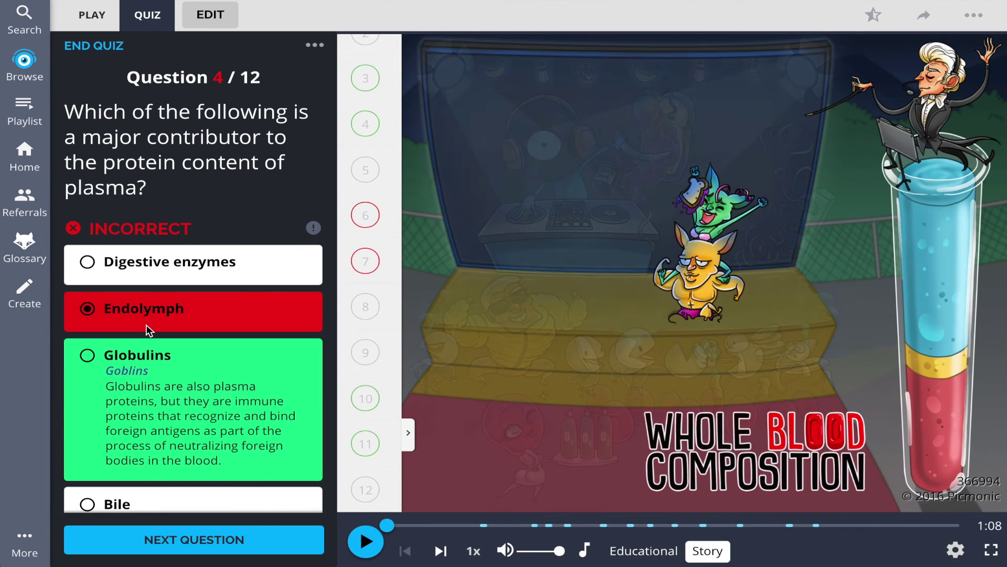
Step: Browse to Physiology, expand Hematologic System, and open the Circulation & Basics pathway
click(24, 69)
click(162, 135)
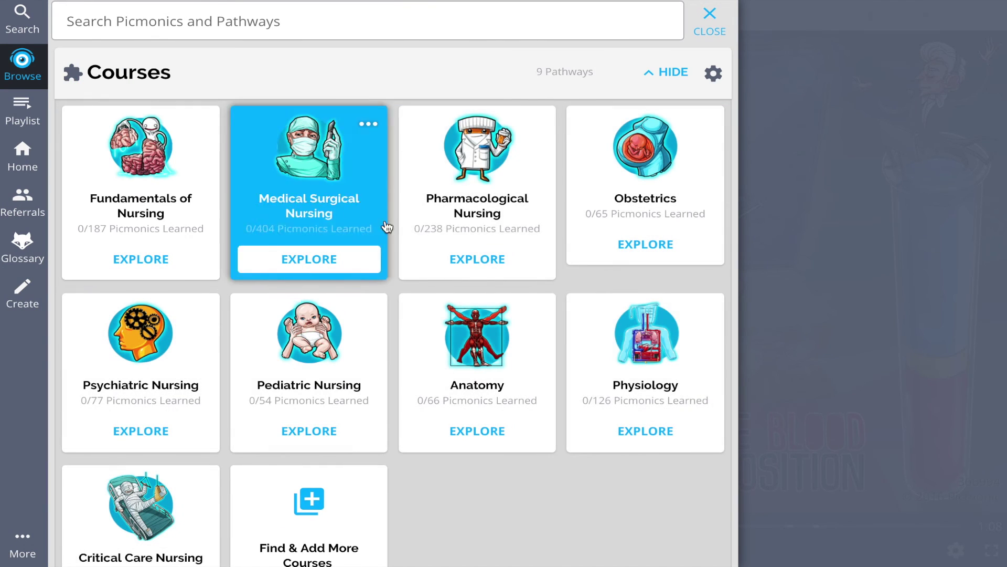
click(641, 348)
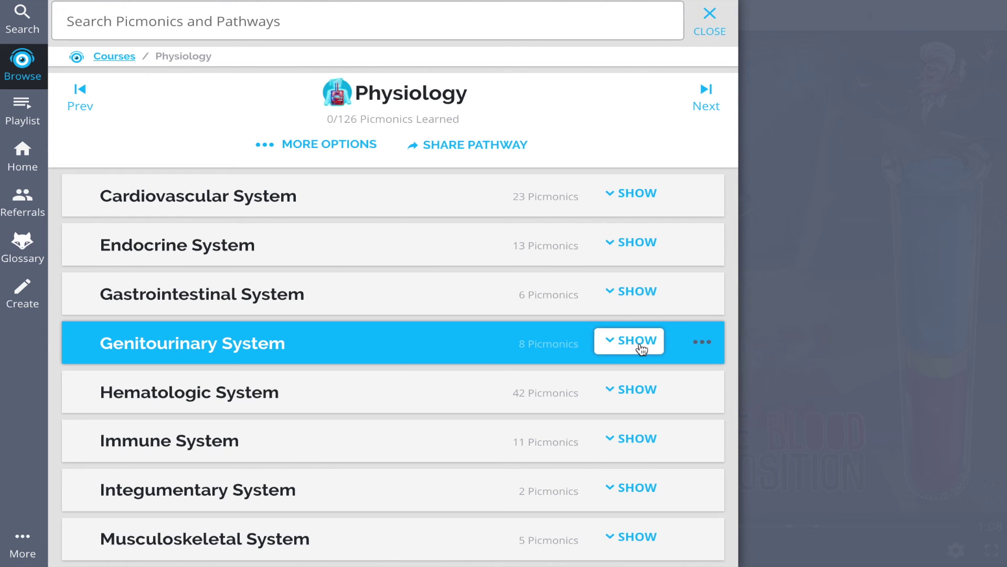
click(564, 389)
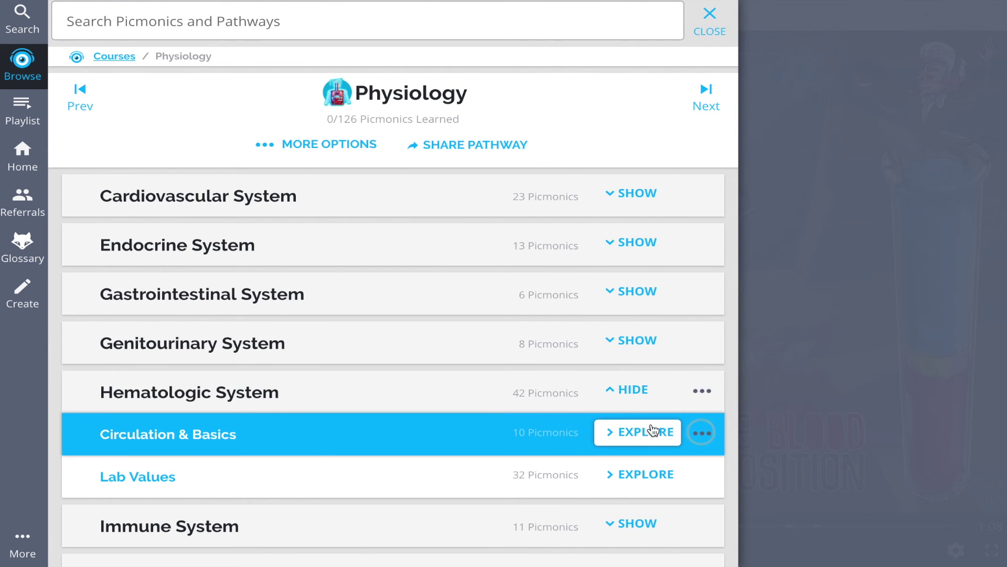
click(651, 427)
scroll(652, 432, down, 3)
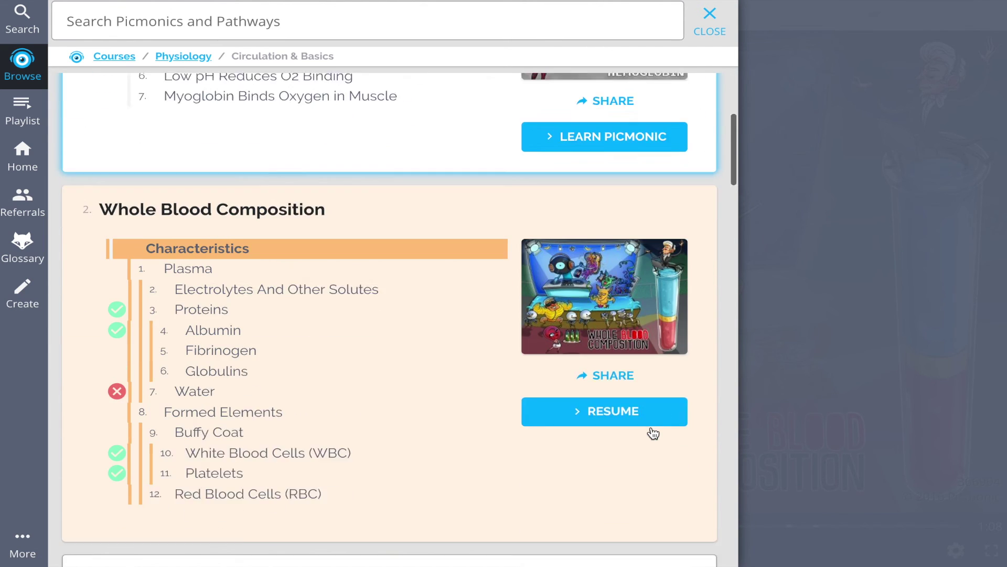
scroll(653, 432, down, 1)
scroll(653, 432, down, 1)
scroll(652, 432, down, 3)
scroll(652, 432, down, 1)
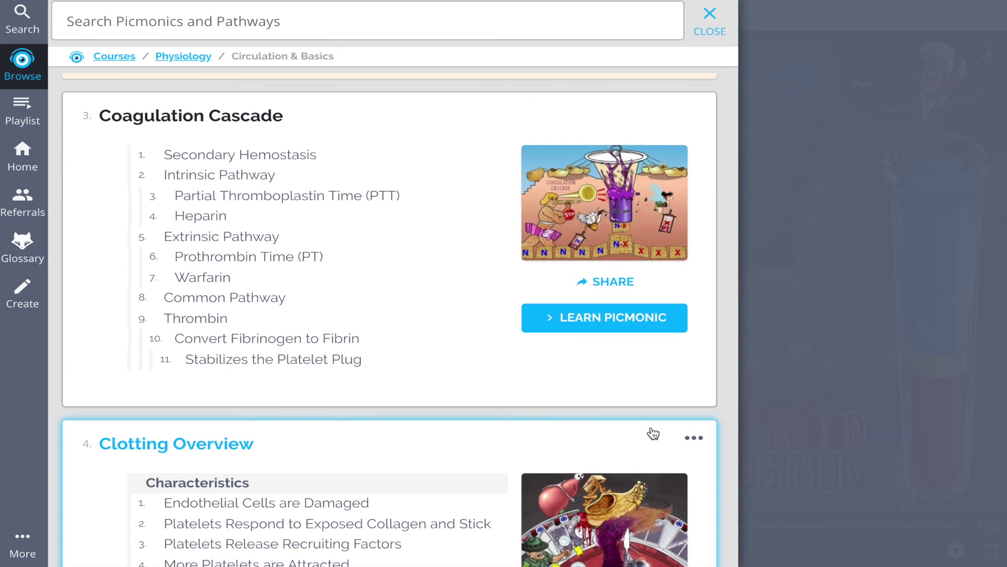
scroll(652, 433, down, 2)
scroll(652, 433, down, 2)
scroll(652, 431, down, 2)
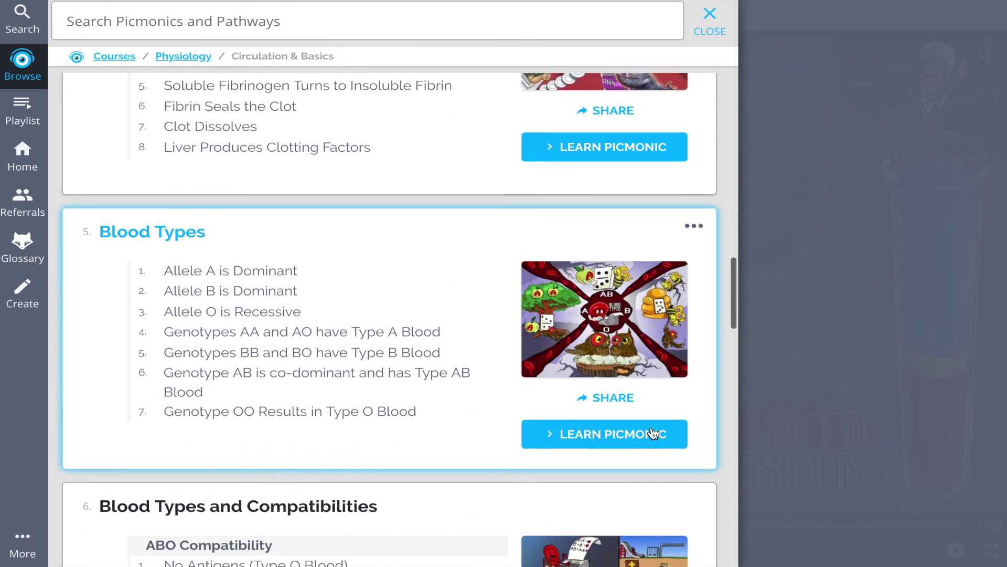
scroll(652, 432, down, 1)
scroll(652, 432, down, 3)
scroll(652, 432, down, 1)
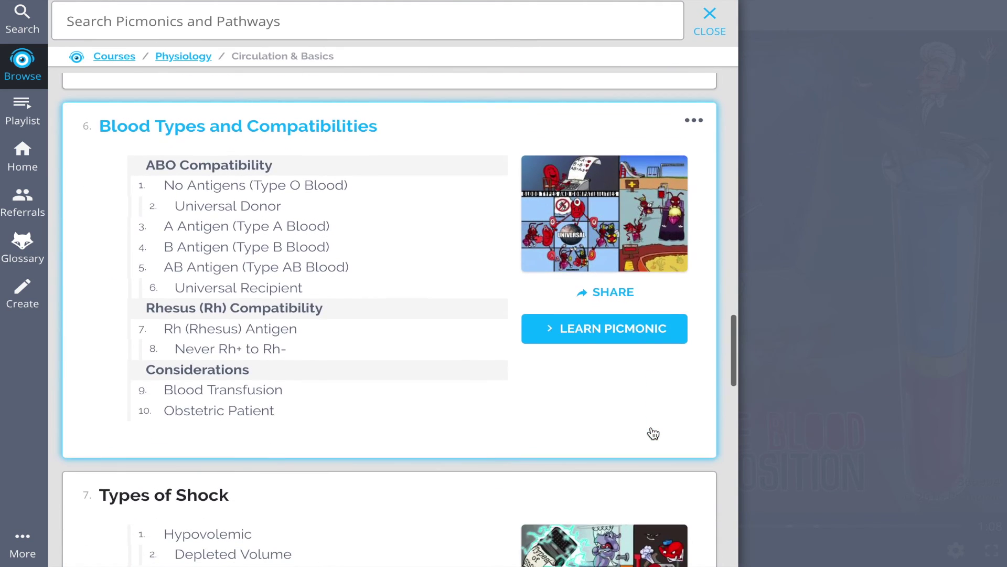
scroll(652, 432, down, 2)
scroll(652, 432, down, 3)
scroll(652, 432, down, 1)
scroll(652, 432, down, 1)
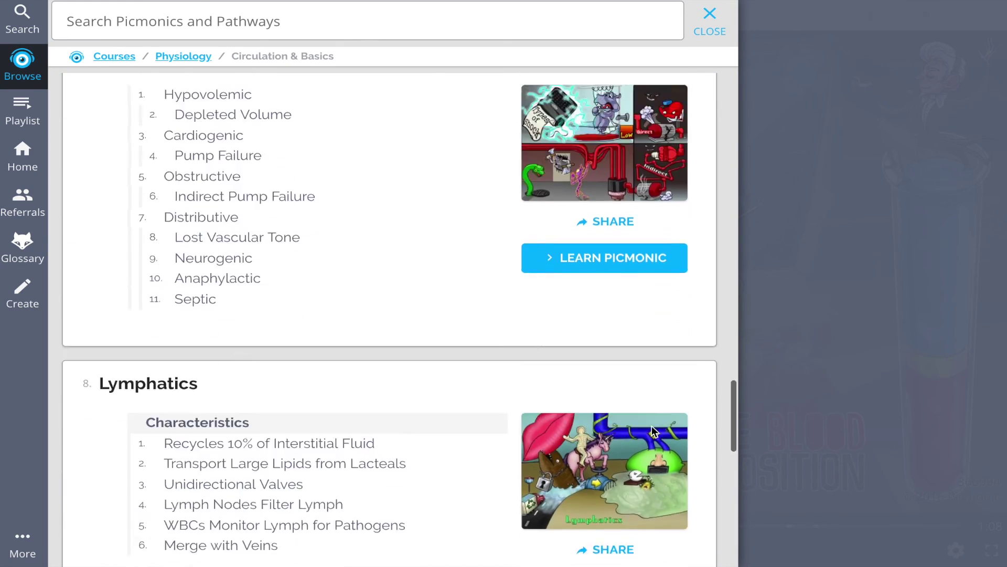
scroll(652, 432, down, 3)
scroll(652, 433, down, 1)
scroll(652, 432, down, 1)
scroll(653, 432, down, 3)
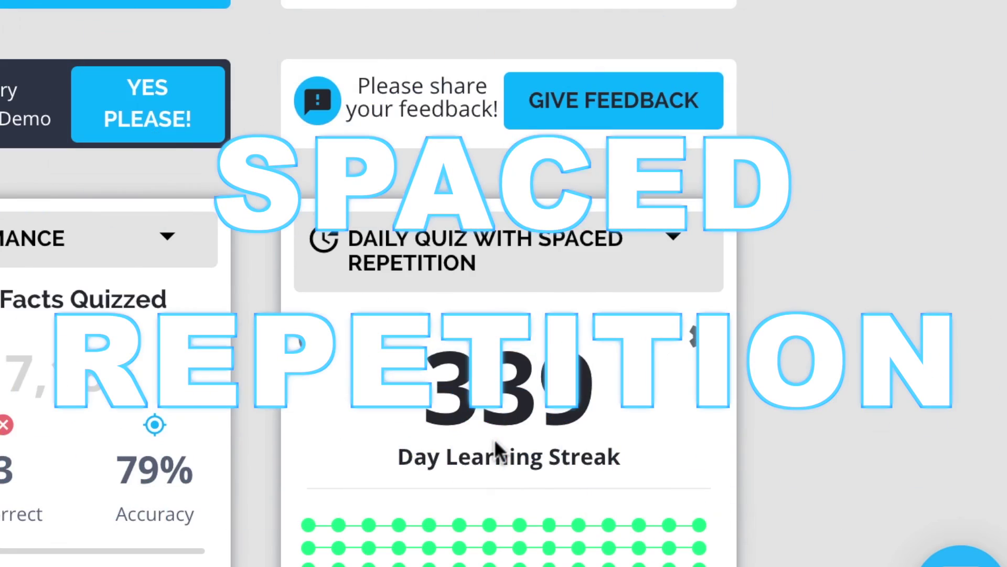
scroll(495, 449, down, 5)
scroll(494, 448, down, 3)
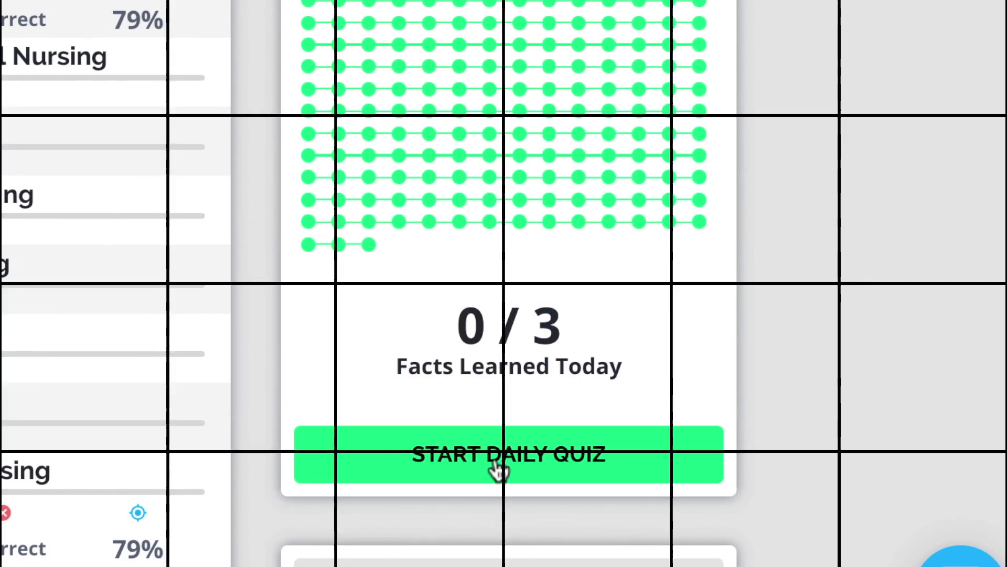